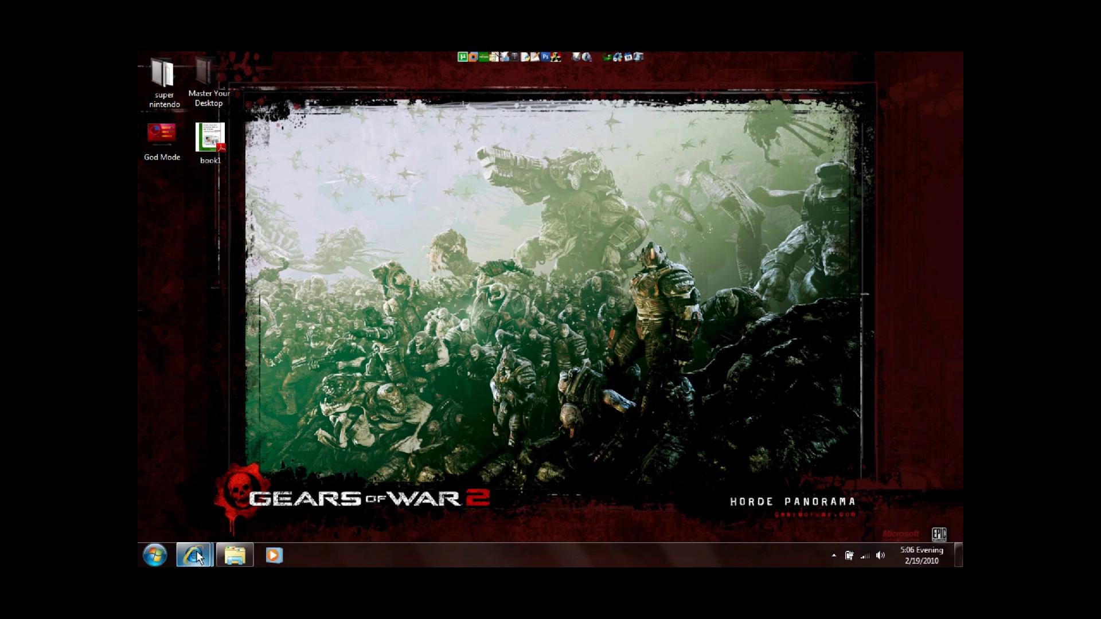
- Bring up The Windows Club's Start Button Changer article and scroll through it
{"action": "mouse_move", "coordinate": [193, 556]}
{"action": "left_click", "coordinate": [329, 503]}
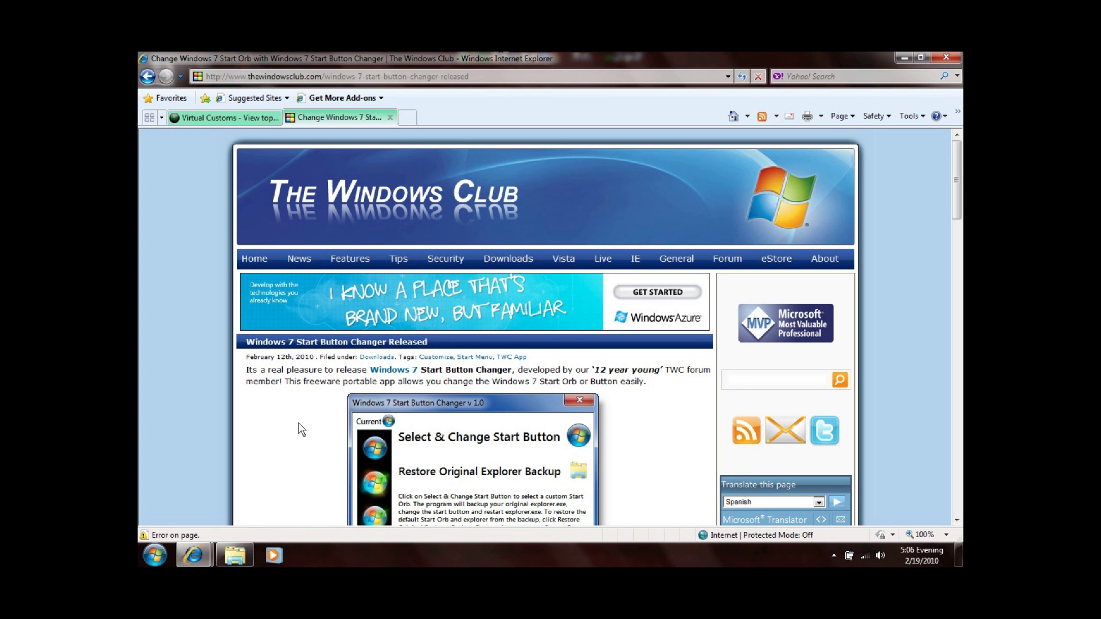
{"action": "scroll", "coordinate": [302, 430], "scroll_direction": "down", "scroll_amount": 3}
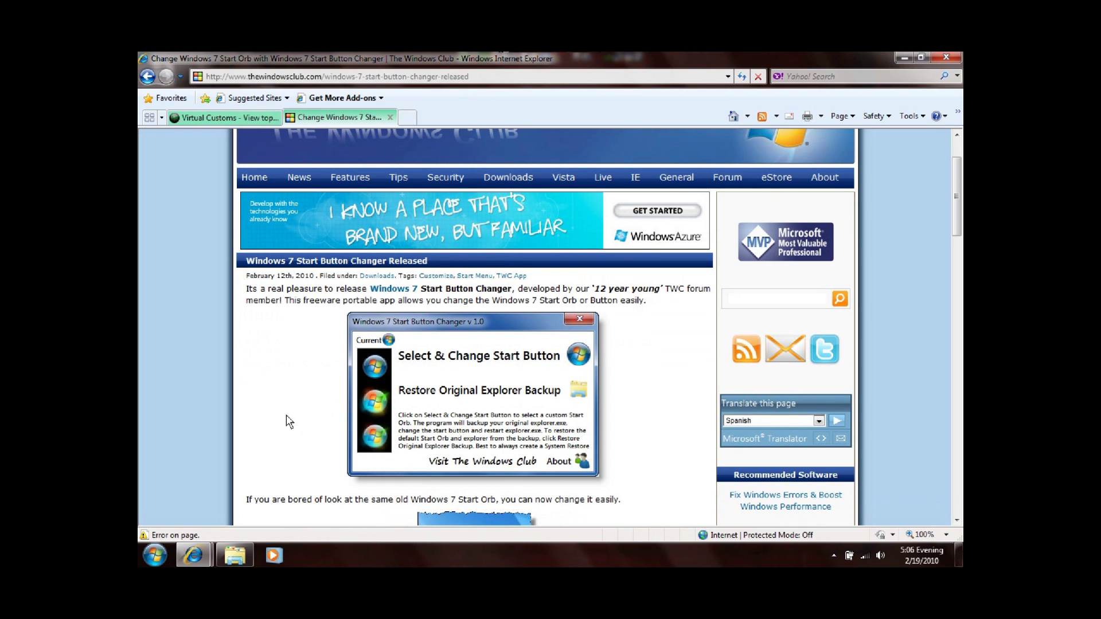
{"action": "scroll", "coordinate": [289, 422], "scroll_direction": "down", "scroll_amount": 3}
{"action": "scroll", "coordinate": [290, 421], "scroll_direction": "down", "scroll_amount": 5}
{"action": "scroll", "coordinate": [289, 421], "scroll_direction": "up", "scroll_amount": 4}
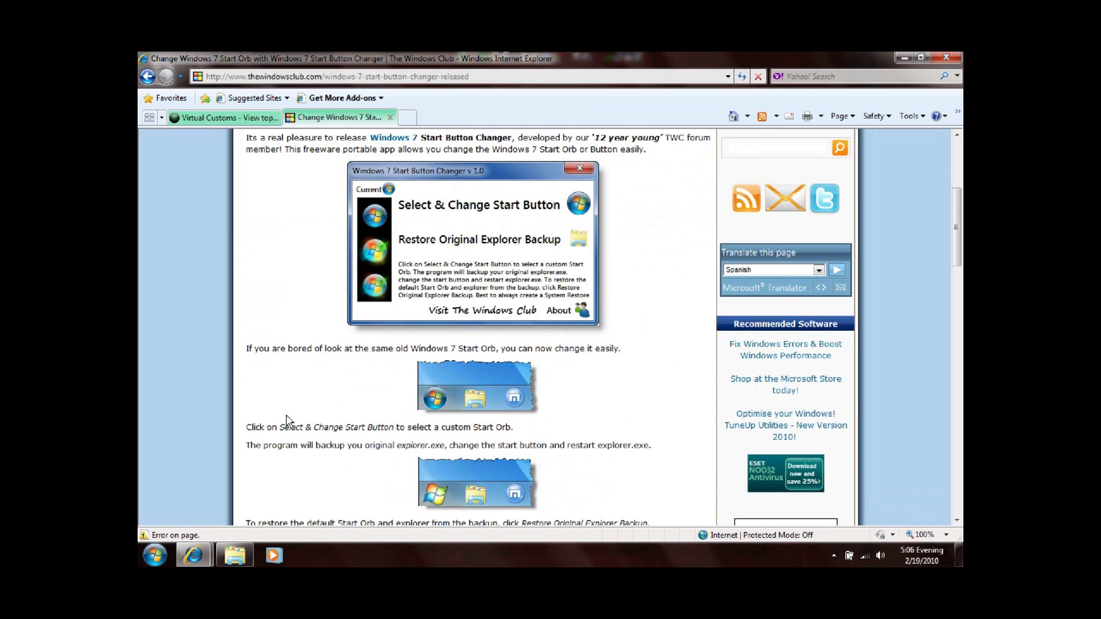
{"action": "scroll", "coordinate": [290, 421], "scroll_direction": "down", "scroll_amount": 1}
{"action": "scroll", "coordinate": [290, 422], "scroll_direction": "down", "scroll_amount": 5}
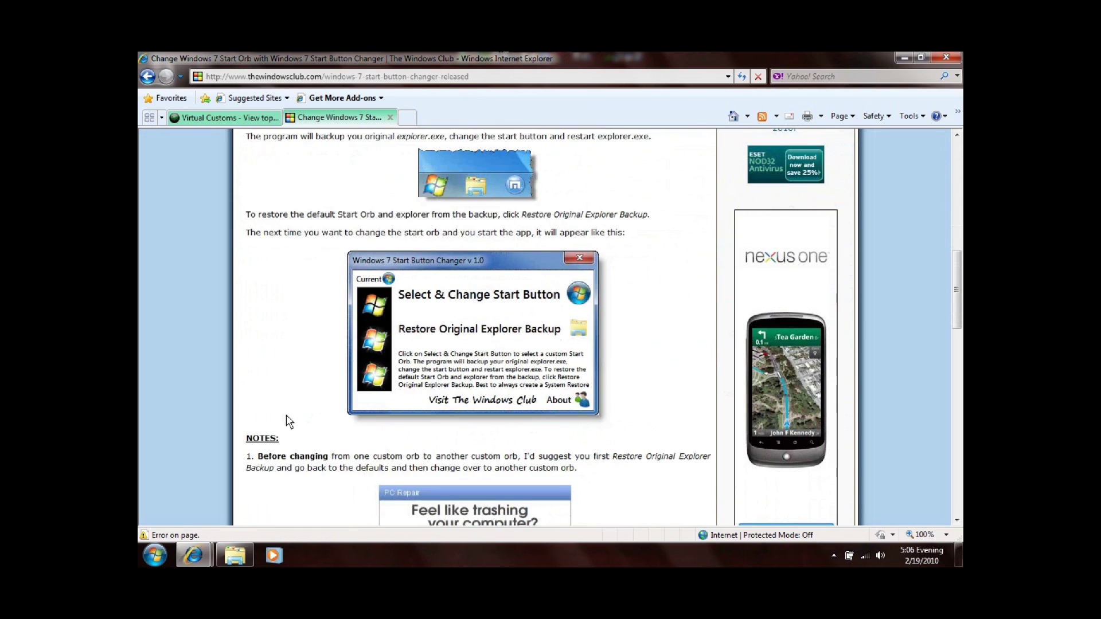
{"action": "scroll", "coordinate": [290, 421], "scroll_direction": "down", "scroll_amount": 3}
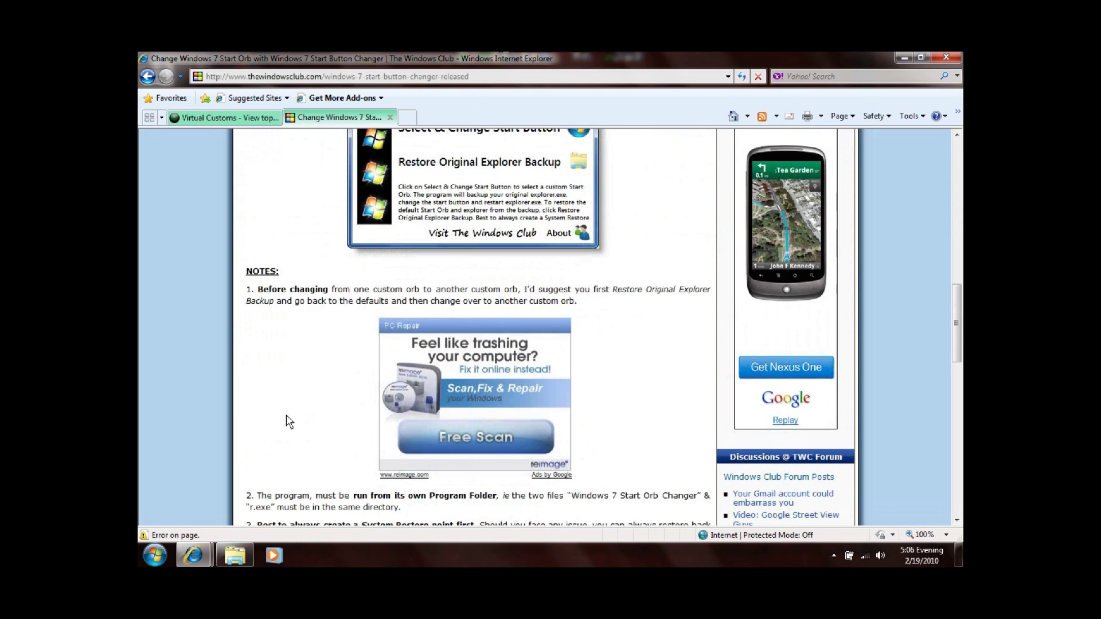
{"action": "scroll", "coordinate": [288, 421], "scroll_direction": "down", "scroll_amount": 2}
{"action": "scroll", "coordinate": [288, 422], "scroll_direction": "down", "scroll_amount": 1}
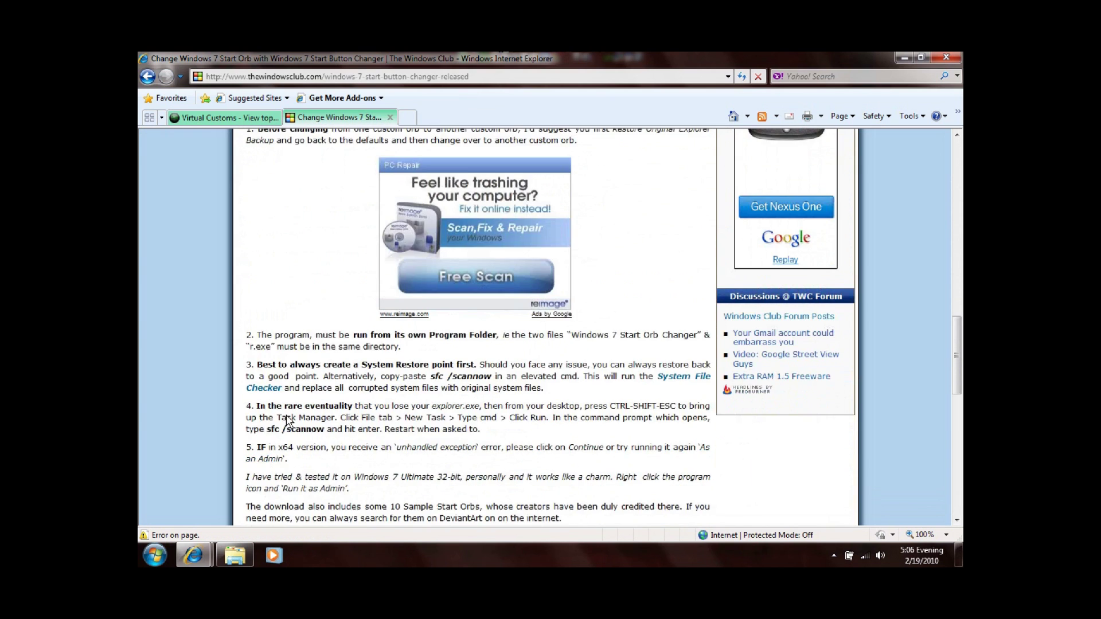
{"action": "scroll", "coordinate": [288, 421], "scroll_direction": "down", "scroll_amount": 5}
- Scroll back up and switch to the Virtual Customs start orbs forum page
{"action": "scroll", "coordinate": [288, 421], "scroll_direction": "up", "scroll_amount": 13}
{"action": "scroll", "coordinate": [289, 422], "scroll_direction": "up", "scroll_amount": 10}
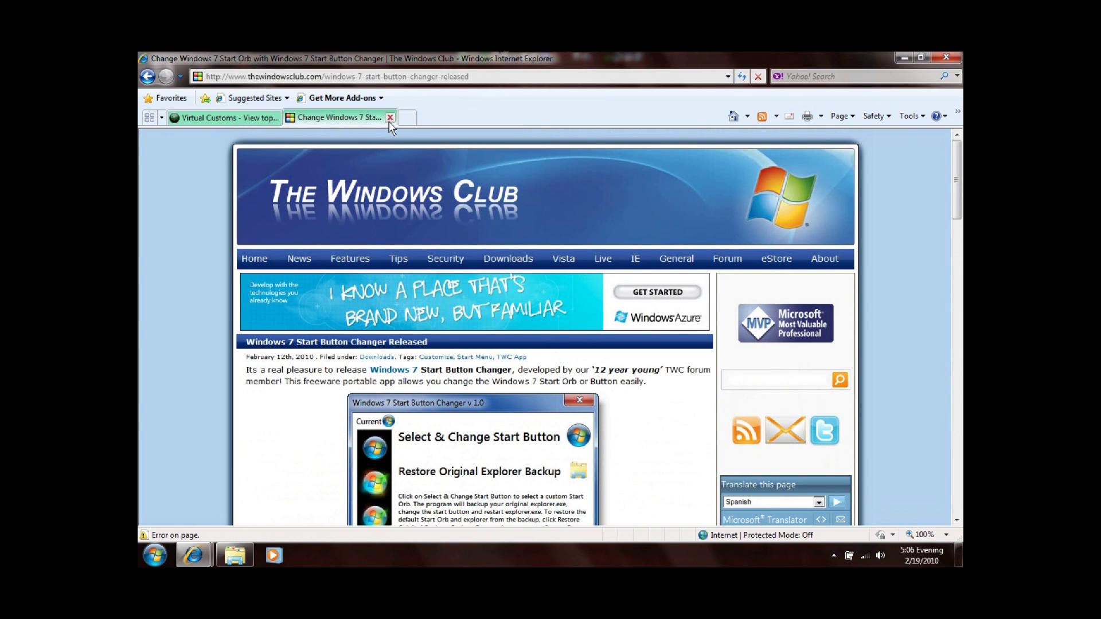
{"action": "key", "text": "ctrl+Tab"}
- Close Internet Explorer and bring up the W7SBC folder from Master Your Desktop's Start Orbs
{"action": "left_click", "coordinate": [901, 58]}
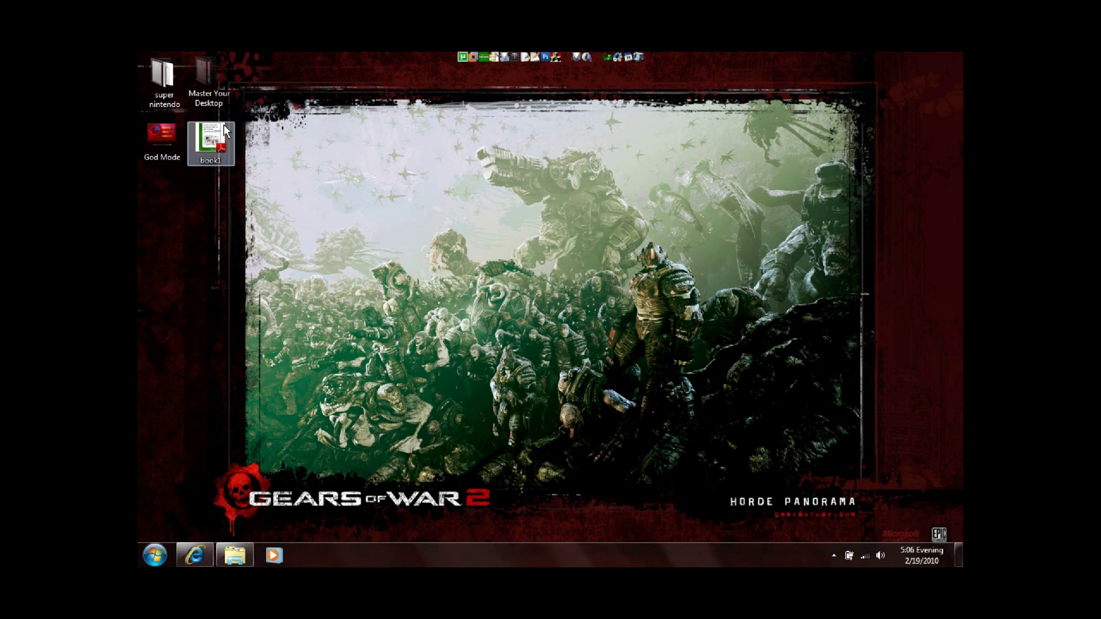
{"action": "double_click", "coordinate": [203, 67]}
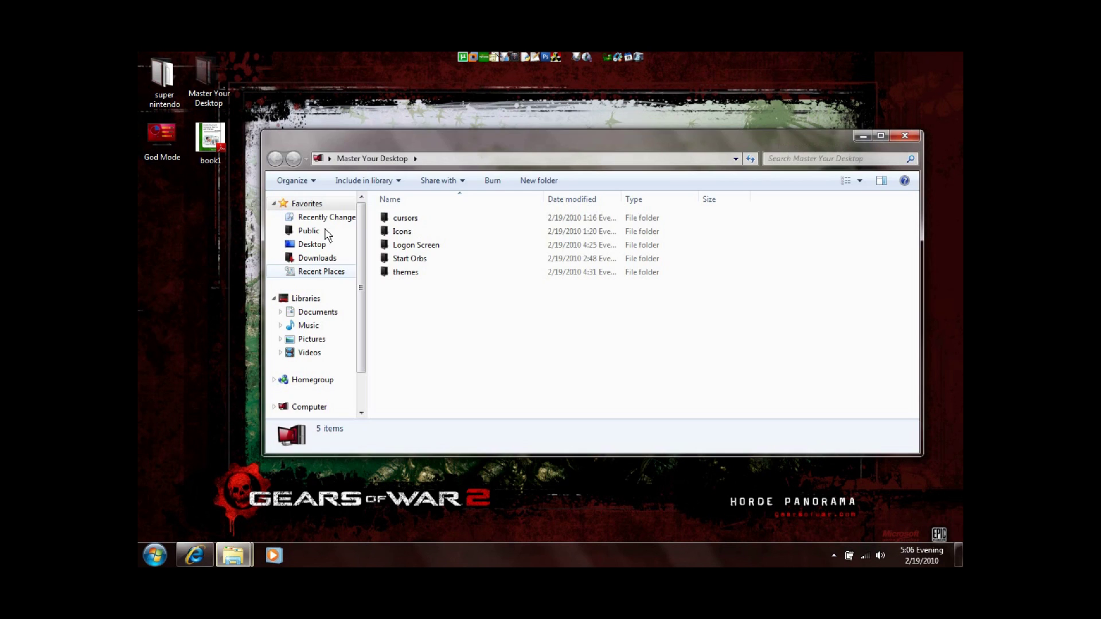
{"action": "left_click", "coordinate": [904, 134]}
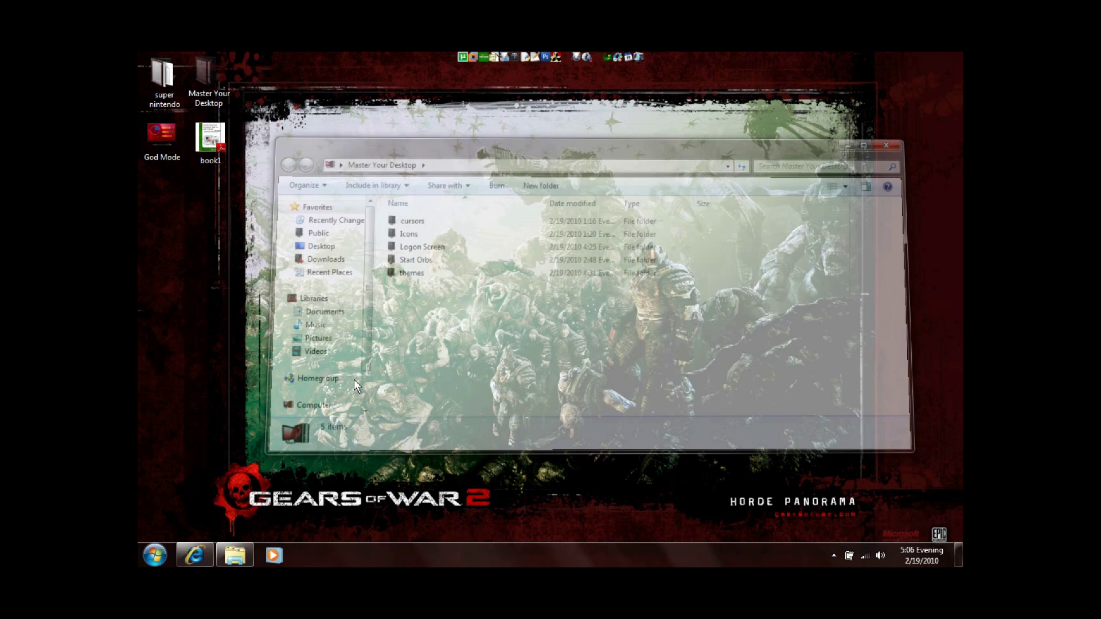
{"action": "left_click", "coordinate": [241, 555]}
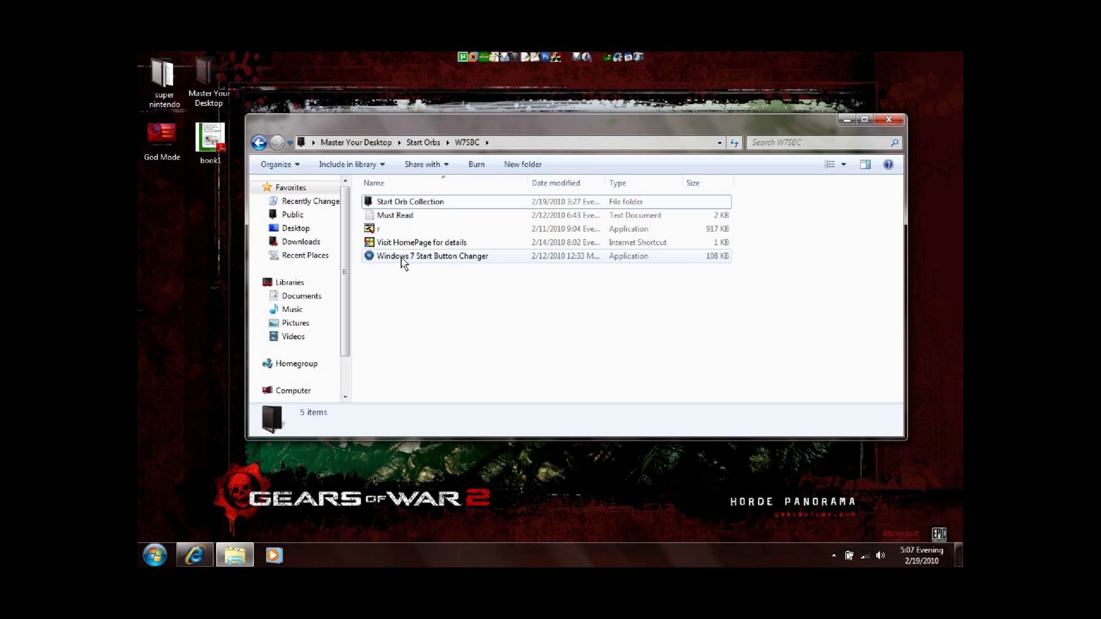
- Run Windows 7 Start Button Changer and start picking a new start orb image
{"action": "left_click", "coordinate": [409, 259]}
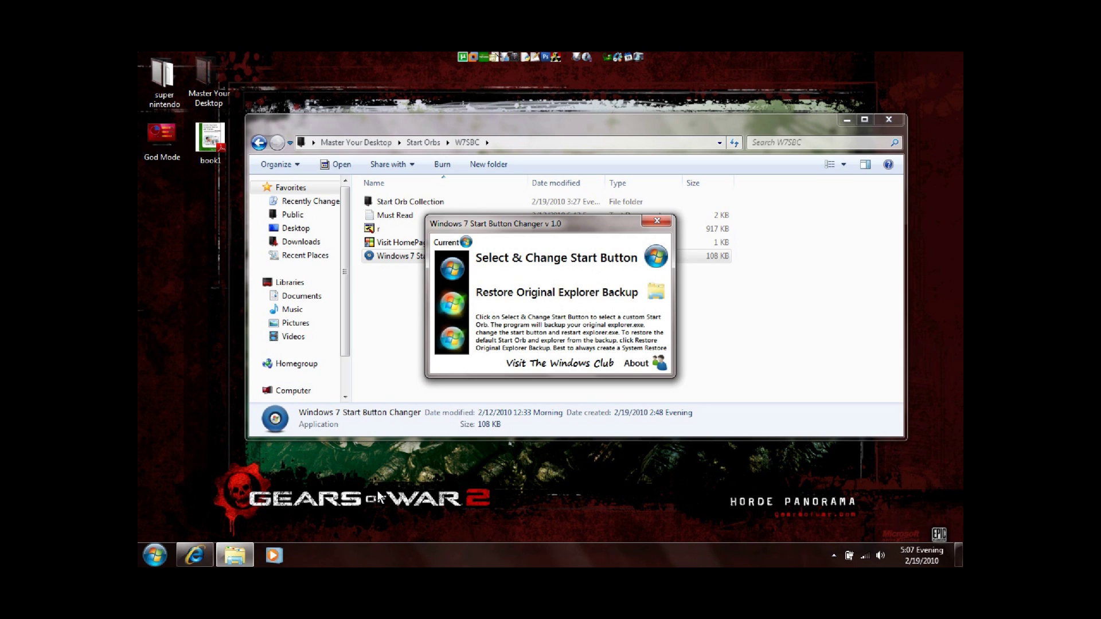
{"action": "left_click", "coordinate": [657, 258]}
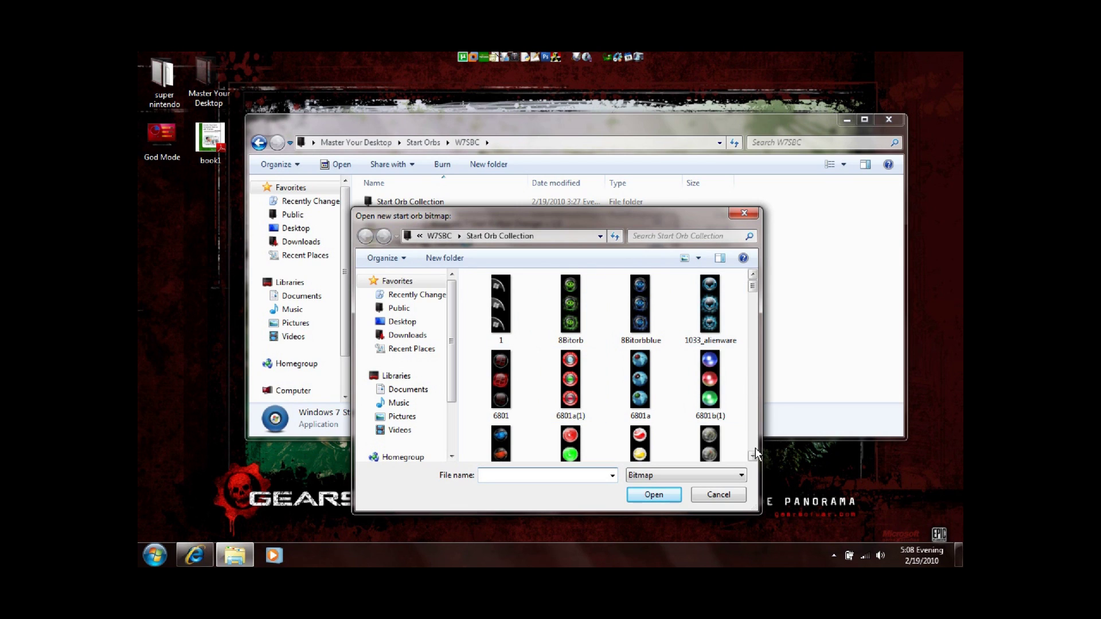
- Browse the Start Orb Collection and open the Gearszofwar image as the start orb
{"action": "scroll", "coordinate": [754, 457], "scroll_direction": "down", "scroll_amount": 3}
{"action": "scroll", "coordinate": [753, 456], "scroll_direction": "down", "scroll_amount": 3}
{"action": "scroll", "coordinate": [753, 457], "scroll_direction": "down", "scroll_amount": 2}
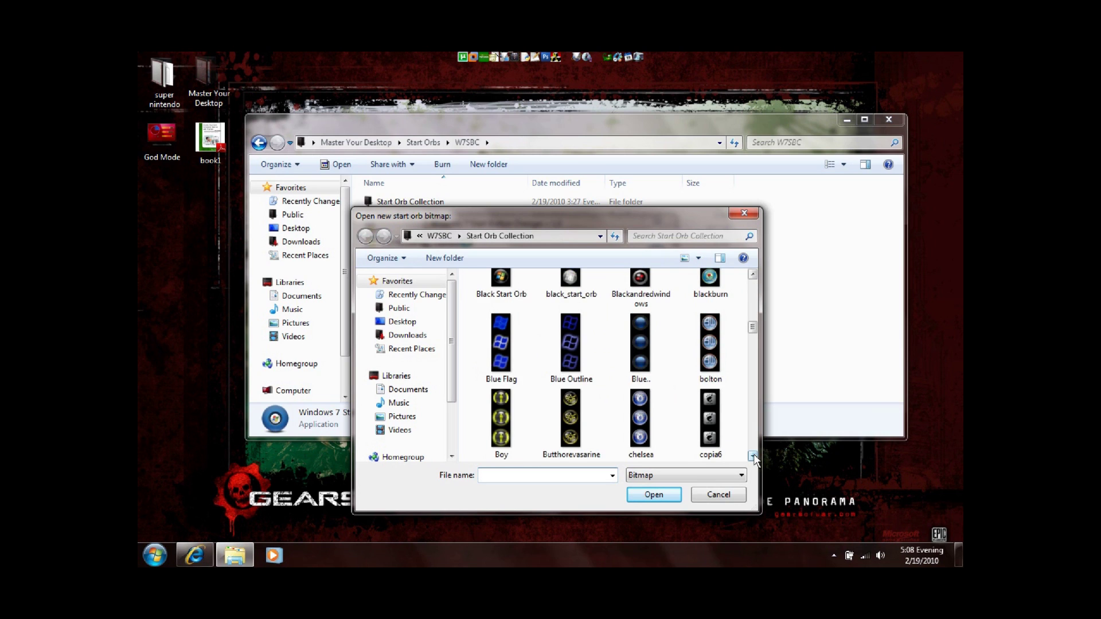
{"action": "left_click", "coordinate": [752, 274]}
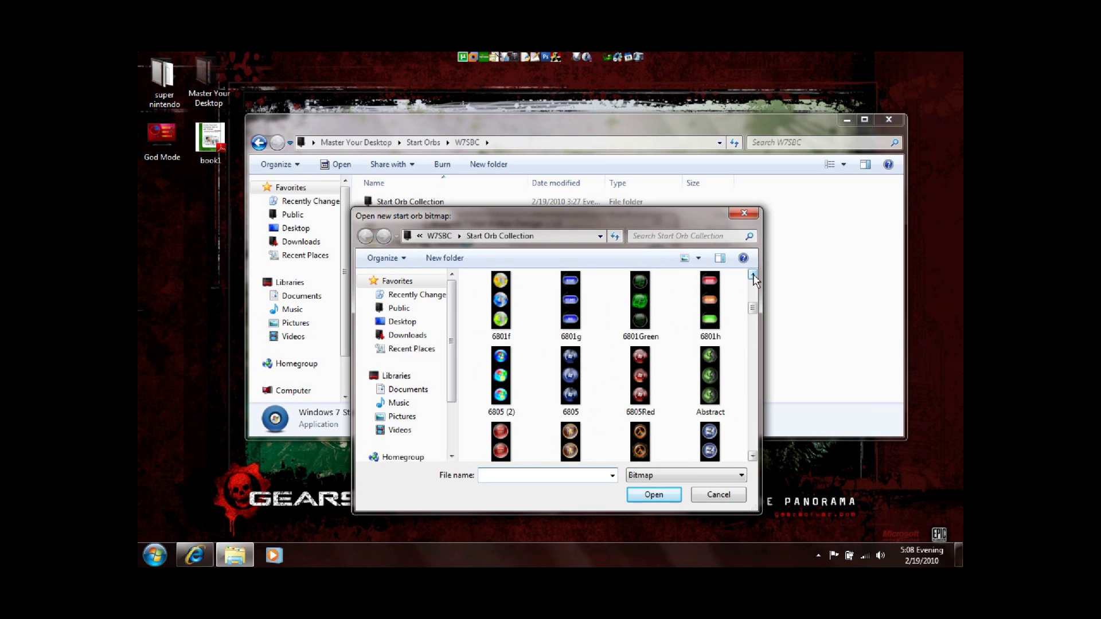
{"action": "scroll", "coordinate": [753, 456], "scroll_direction": "down", "scroll_amount": 3}
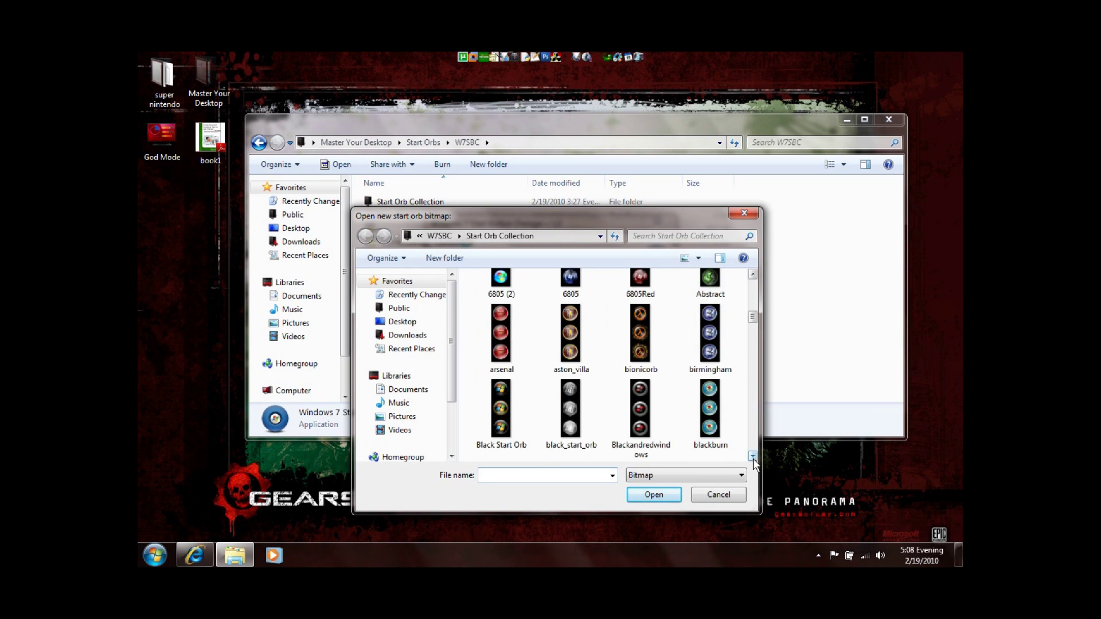
{"action": "scroll", "coordinate": [753, 457], "scroll_direction": "down", "scroll_amount": 1}
{"action": "scroll", "coordinate": [753, 458], "scroll_direction": "down", "scroll_amount": 1}
{"action": "scroll", "coordinate": [753, 459], "scroll_direction": "down", "scroll_amount": 1}
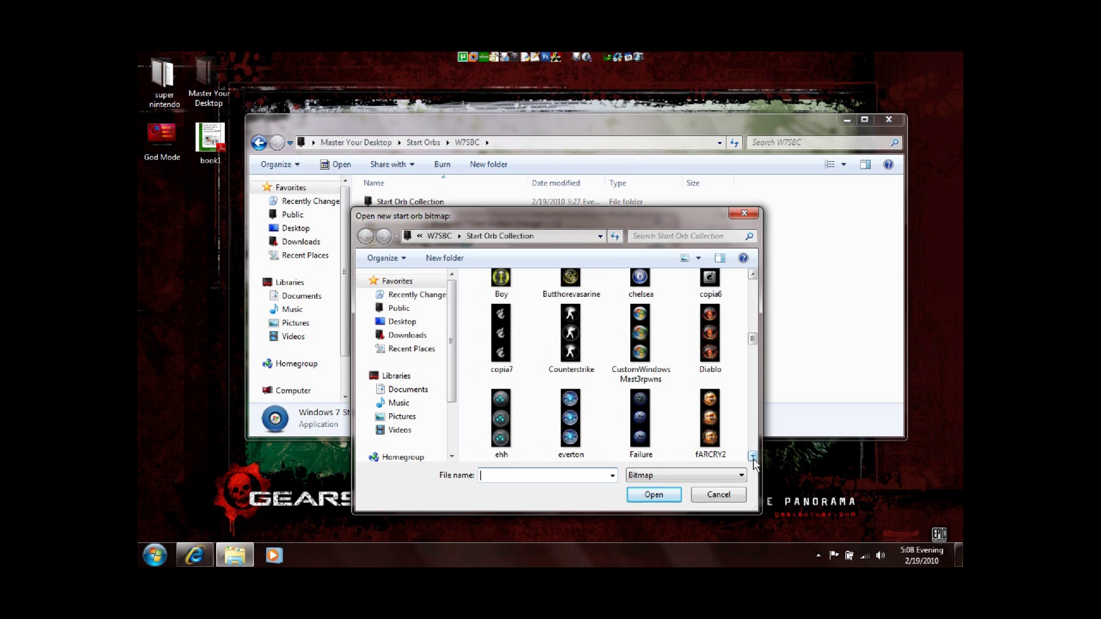
{"action": "scroll", "coordinate": [753, 461], "scroll_direction": "down", "scroll_amount": 2}
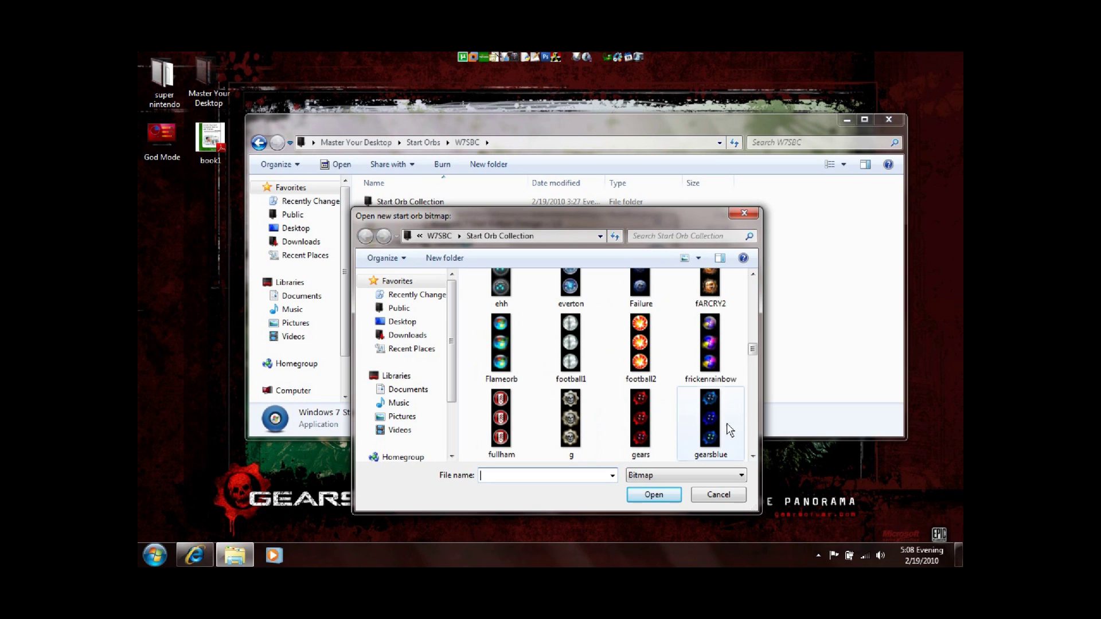
{"action": "left_click", "coordinate": [753, 457]}
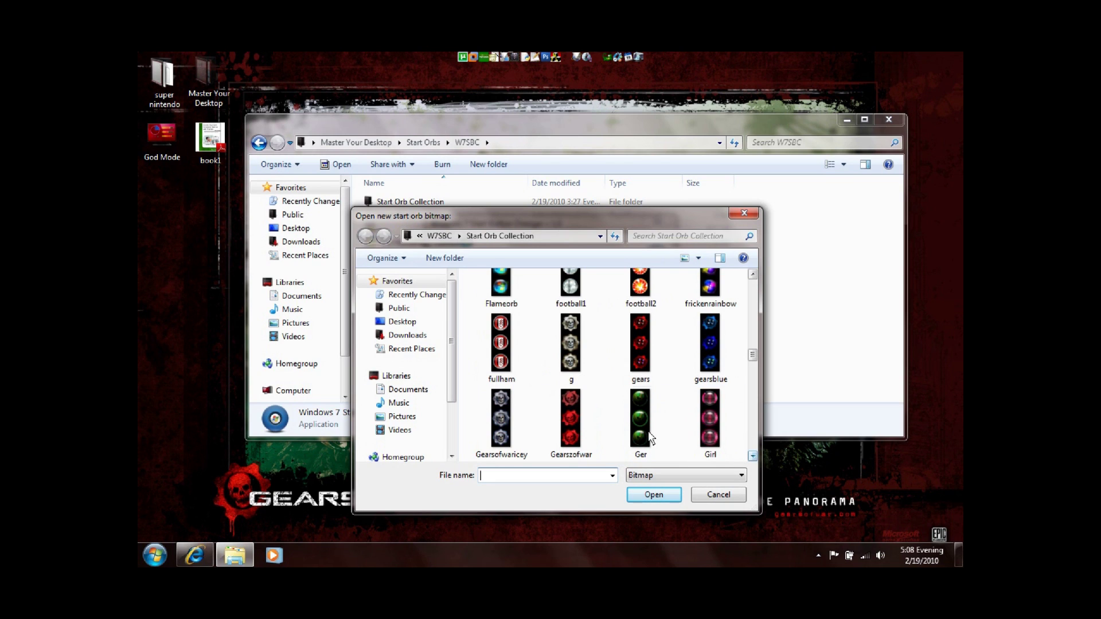
{"action": "left_click", "coordinate": [565, 422]}
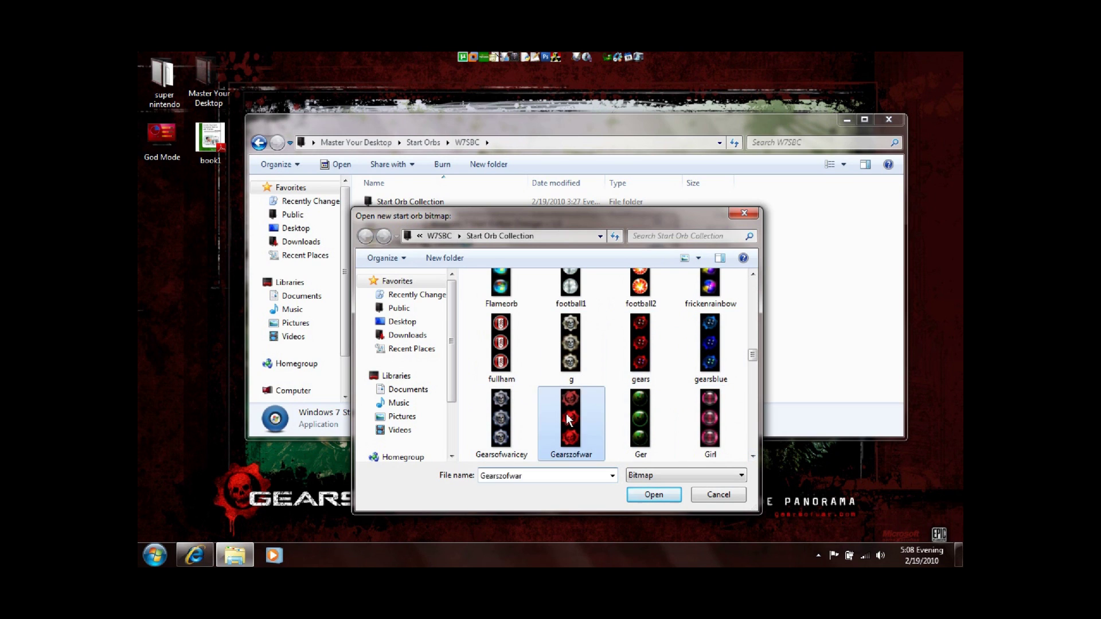
{"action": "left_click", "coordinate": [652, 496]}
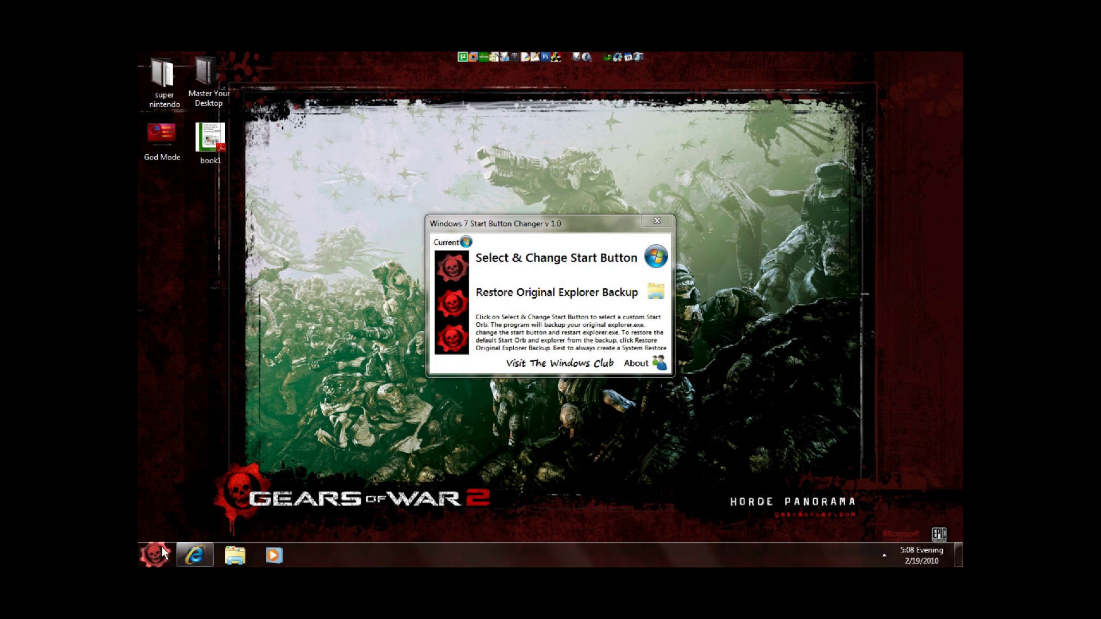
- Test the red gears orb, close Start Button Changer, and restore the Virtual Customs page
{"action": "left_click", "coordinate": [156, 552]}
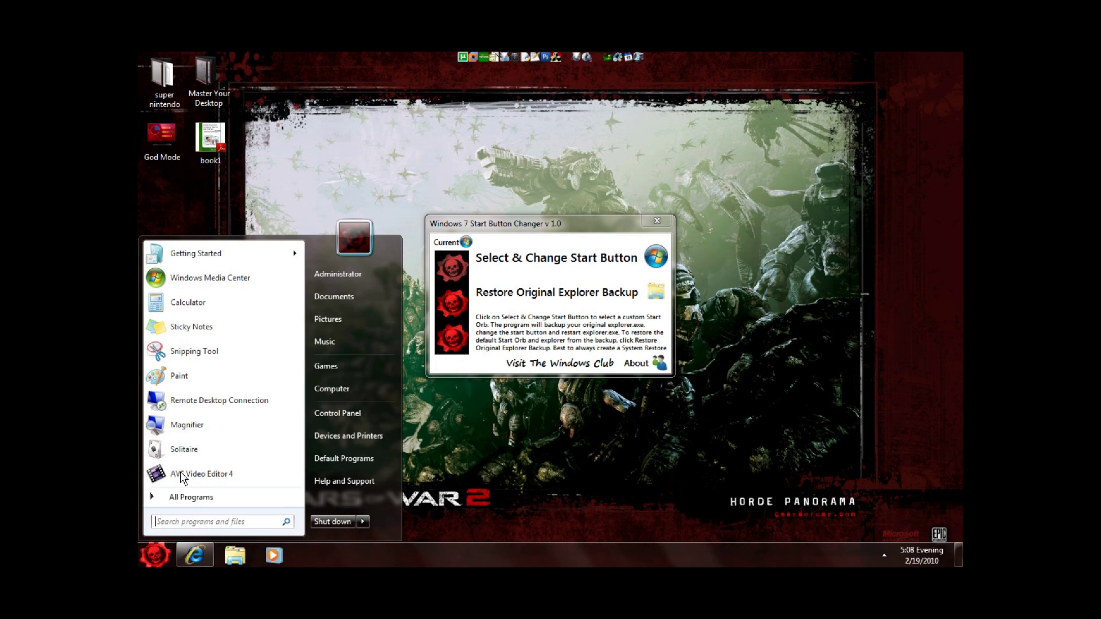
{"action": "left_click", "coordinate": [446, 410]}
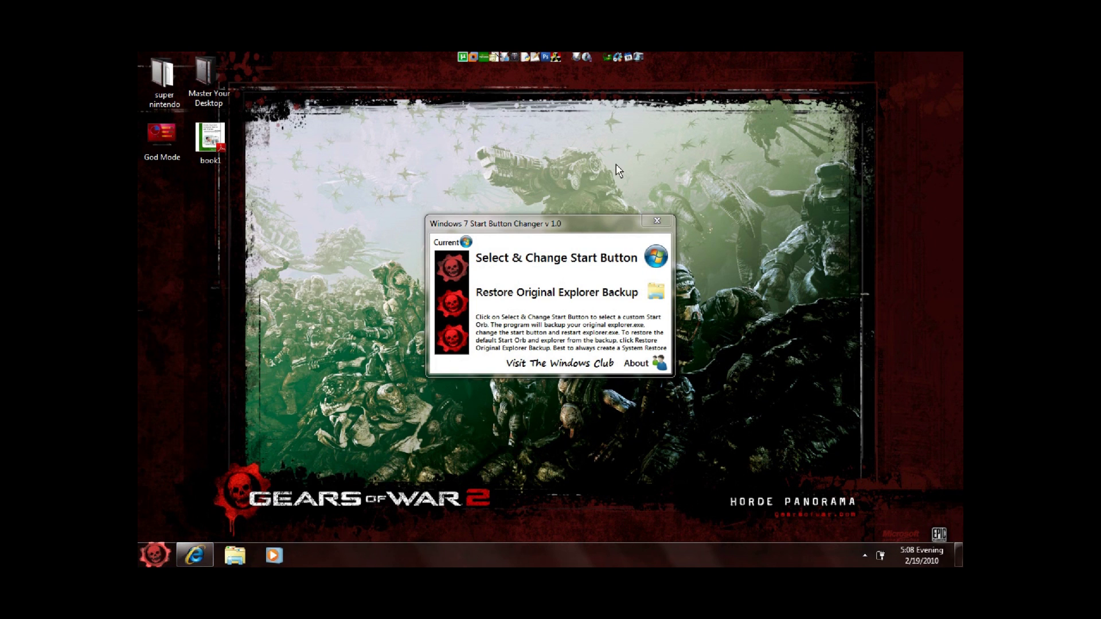
{"action": "left_click", "coordinate": [652, 224]}
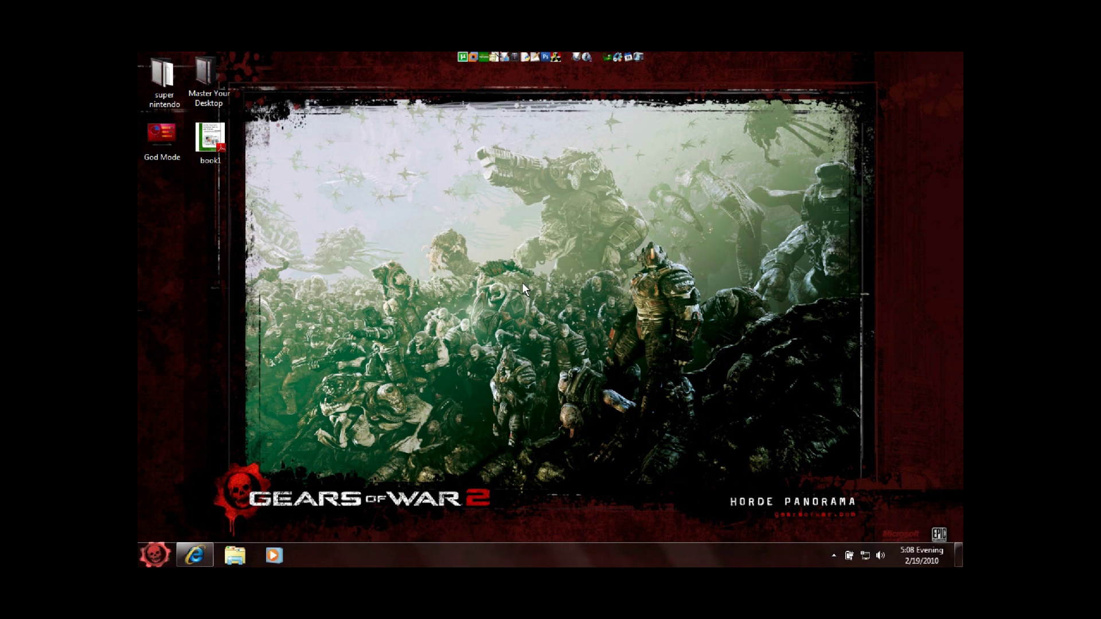
{"action": "left_click", "coordinate": [148, 554]}
{"action": "left_click", "coordinate": [437, 380]}
{"action": "left_click", "coordinate": [203, 557]}
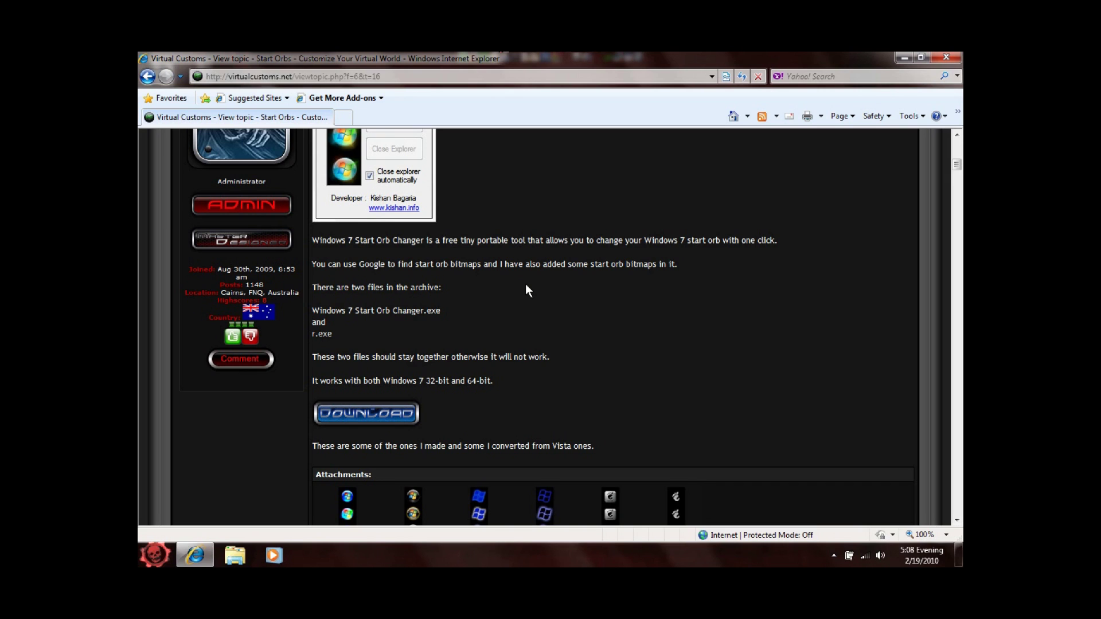
- Scroll through the Start Orbs thread to the attached orb image grid and Start orbs zip
{"action": "scroll", "coordinate": [526, 285], "scroll_direction": "down", "scroll_amount": 1}
{"action": "scroll", "coordinate": [526, 285], "scroll_direction": "down", "scroll_amount": 2}
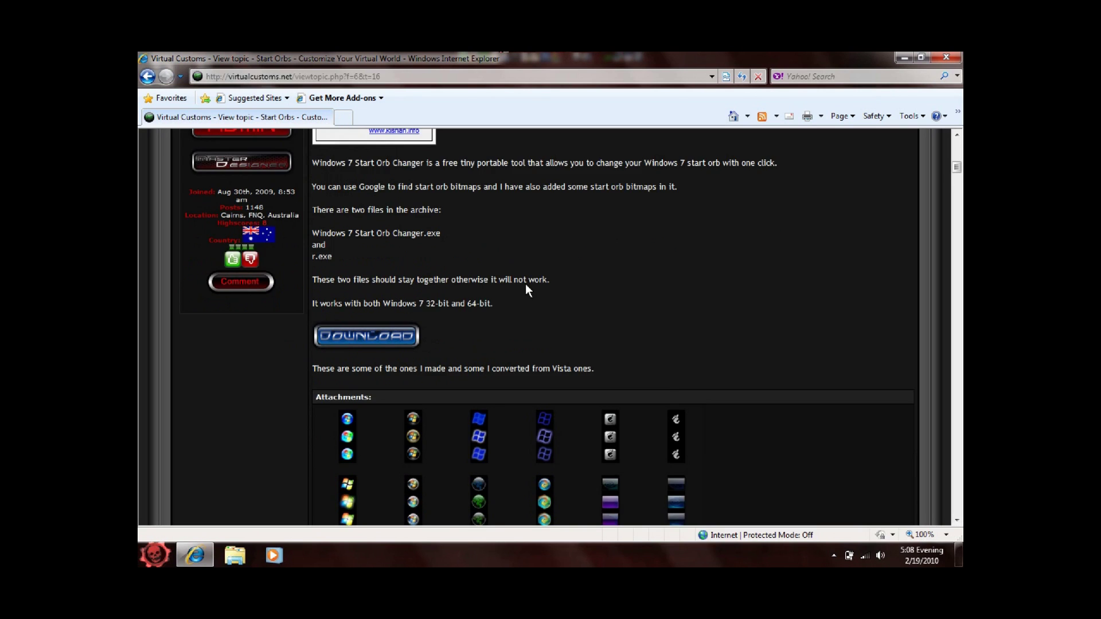
{"action": "scroll", "coordinate": [526, 285], "scroll_direction": "down", "scroll_amount": 3}
{"action": "scroll", "coordinate": [528, 289], "scroll_direction": "down", "scroll_amount": 3}
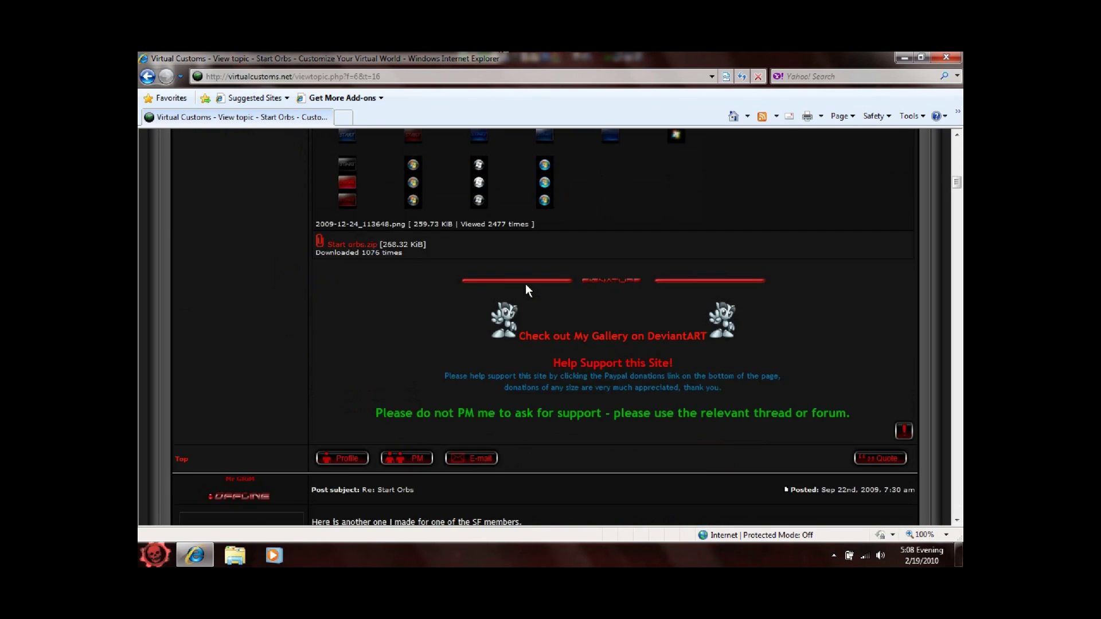
{"action": "scroll", "coordinate": [527, 290], "scroll_direction": "down", "scroll_amount": 4}
{"action": "scroll", "coordinate": [527, 289], "scroll_direction": "down", "scroll_amount": 2}
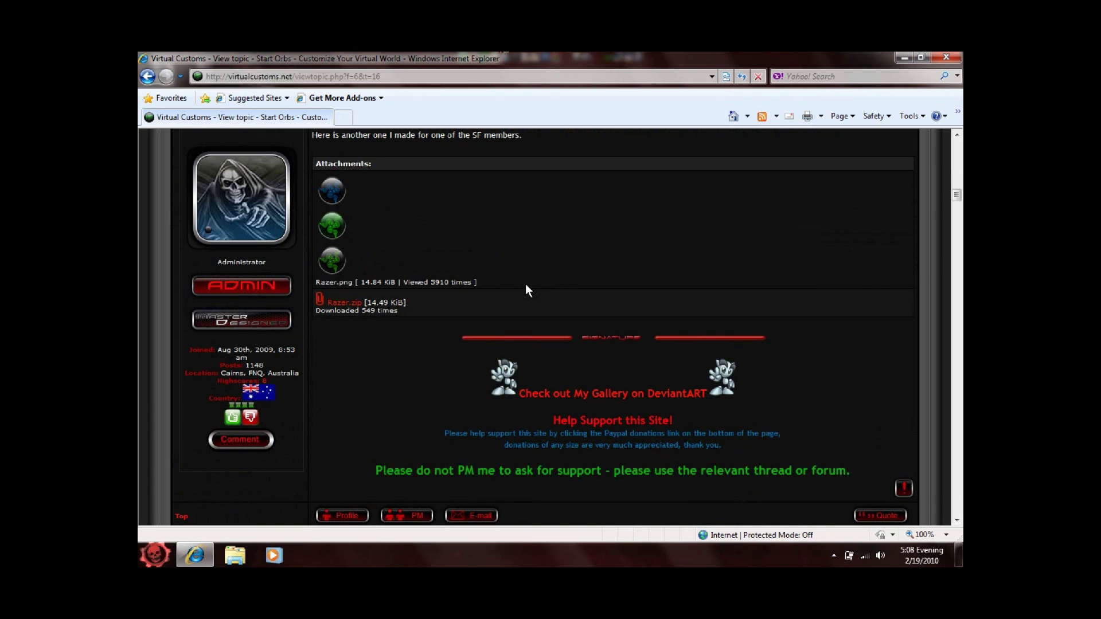
{"action": "scroll", "coordinate": [526, 289], "scroll_direction": "down", "scroll_amount": 4}
{"action": "scroll", "coordinate": [526, 289], "scroll_direction": "down", "scroll_amount": 2}
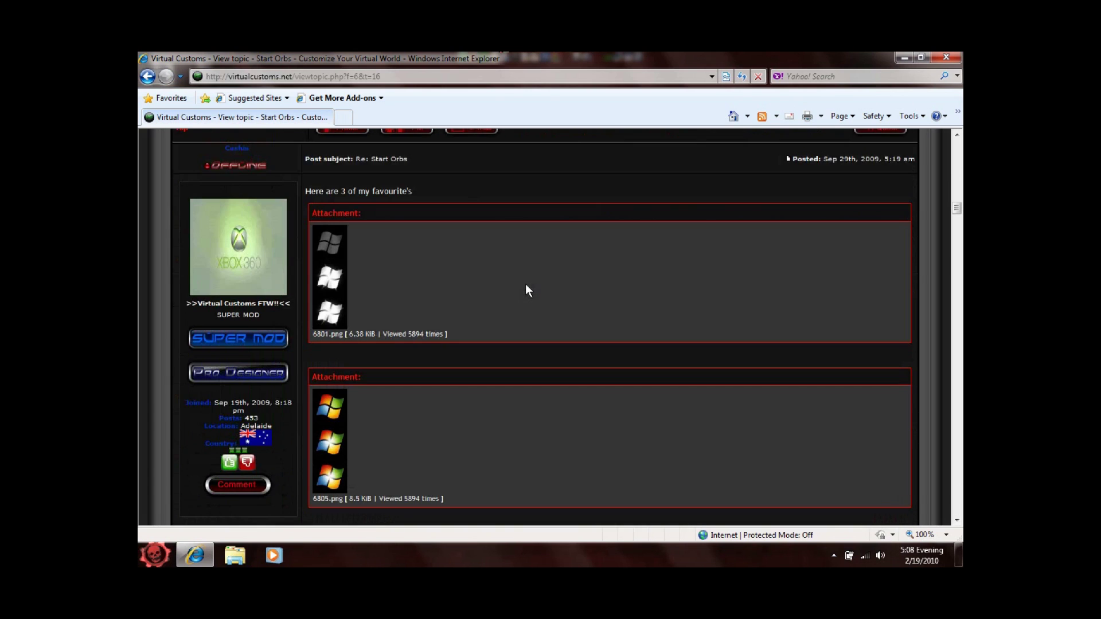
{"action": "scroll", "coordinate": [526, 285], "scroll_direction": "down", "scroll_amount": 3}
{"action": "scroll", "coordinate": [526, 285], "scroll_direction": "down", "scroll_amount": 2}
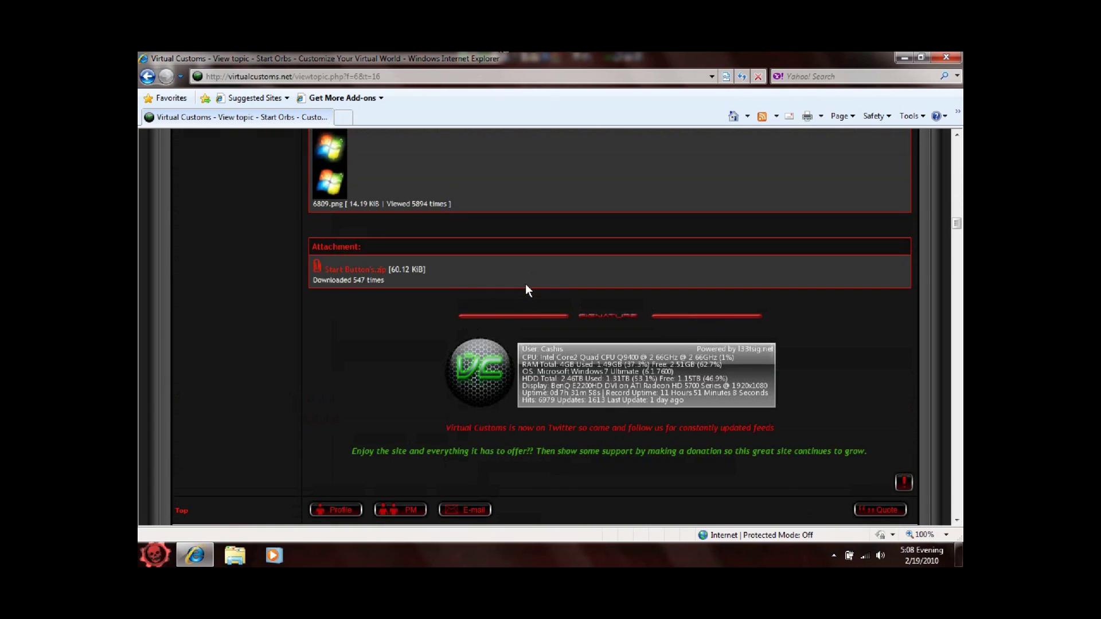
{"action": "scroll", "coordinate": [527, 285], "scroll_direction": "up", "scroll_amount": 9}
{"action": "scroll", "coordinate": [527, 285], "scroll_direction": "up", "scroll_amount": 15}
{"action": "scroll", "coordinate": [526, 285], "scroll_direction": "down", "scroll_amount": 5}
{"action": "scroll", "coordinate": [526, 285], "scroll_direction": "down", "scroll_amount": 1}
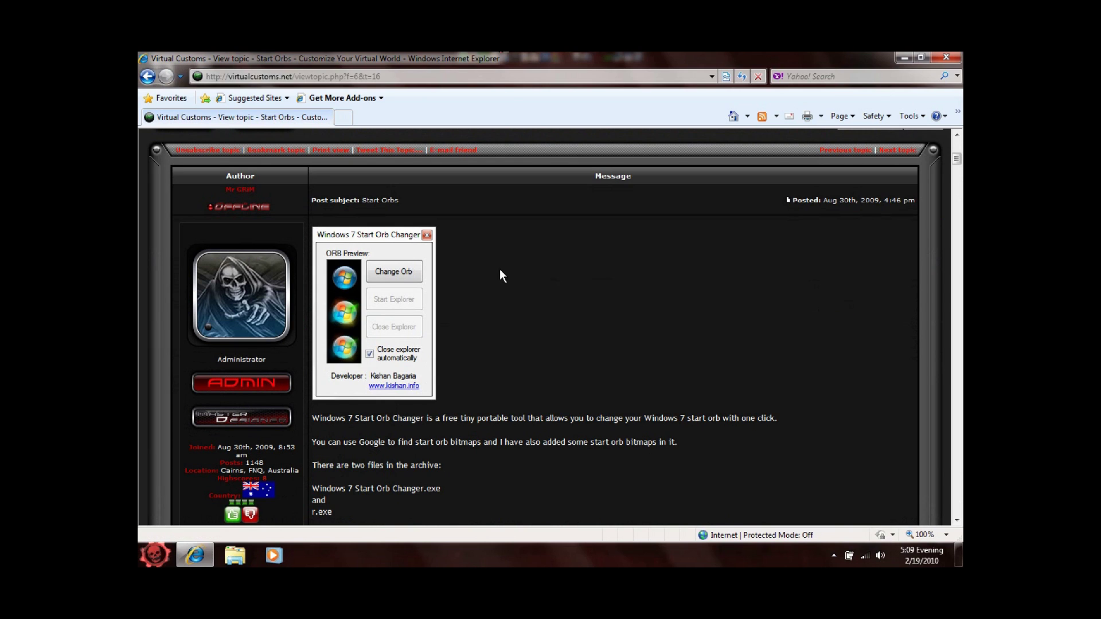
{"action": "scroll", "coordinate": [528, 336], "scroll_direction": "down", "scroll_amount": 3}
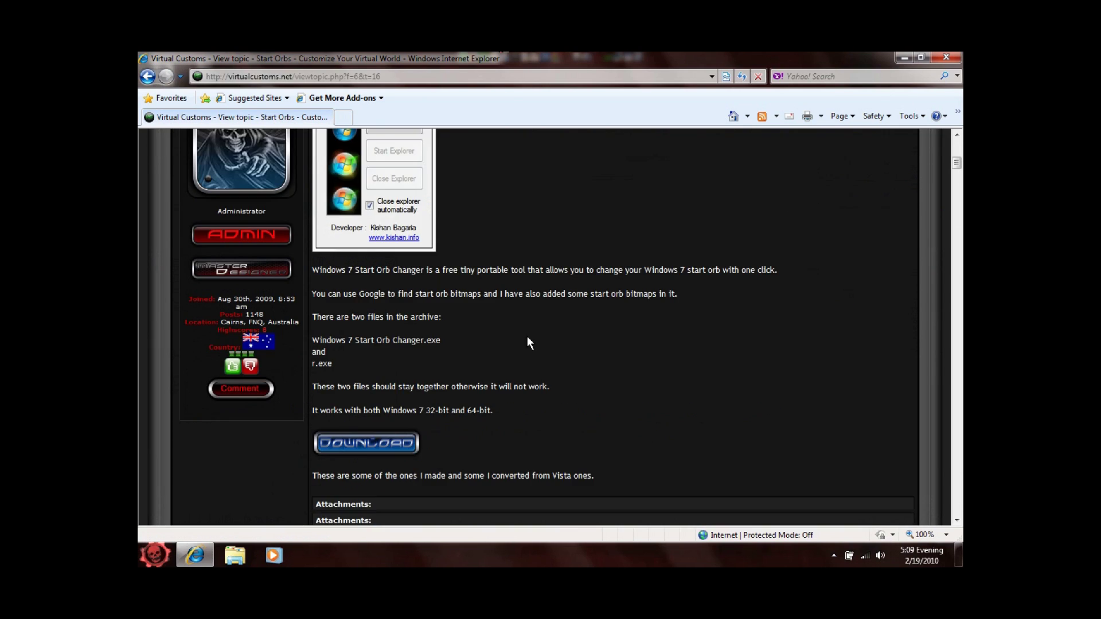
{"action": "scroll", "coordinate": [527, 338], "scroll_direction": "down", "scroll_amount": 1}
{"action": "scroll", "coordinate": [528, 342], "scroll_direction": "down", "scroll_amount": 2}
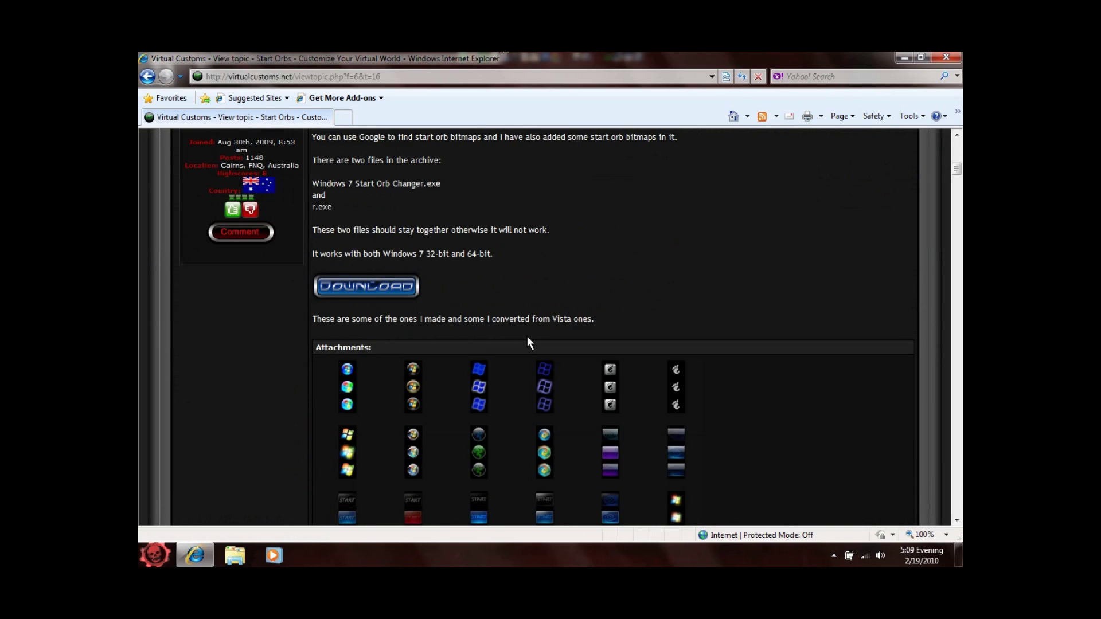
{"action": "scroll", "coordinate": [527, 342], "scroll_direction": "down", "scroll_amount": 1}
{"action": "scroll", "coordinate": [527, 342], "scroll_direction": "down", "scroll_amount": 1}
{"action": "scroll", "coordinate": [527, 341], "scroll_direction": "down", "scroll_amount": 1}
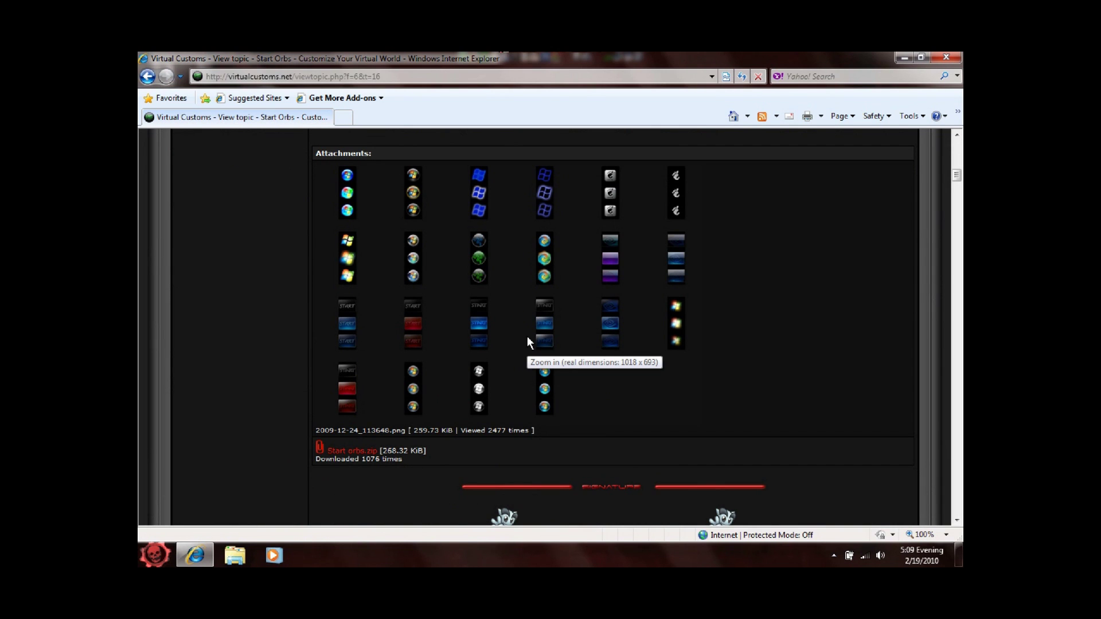
{"action": "scroll", "coordinate": [527, 342], "scroll_direction": "up", "scroll_amount": 6}
{"action": "scroll", "coordinate": [527, 342], "scroll_direction": "up", "scroll_amount": 5}
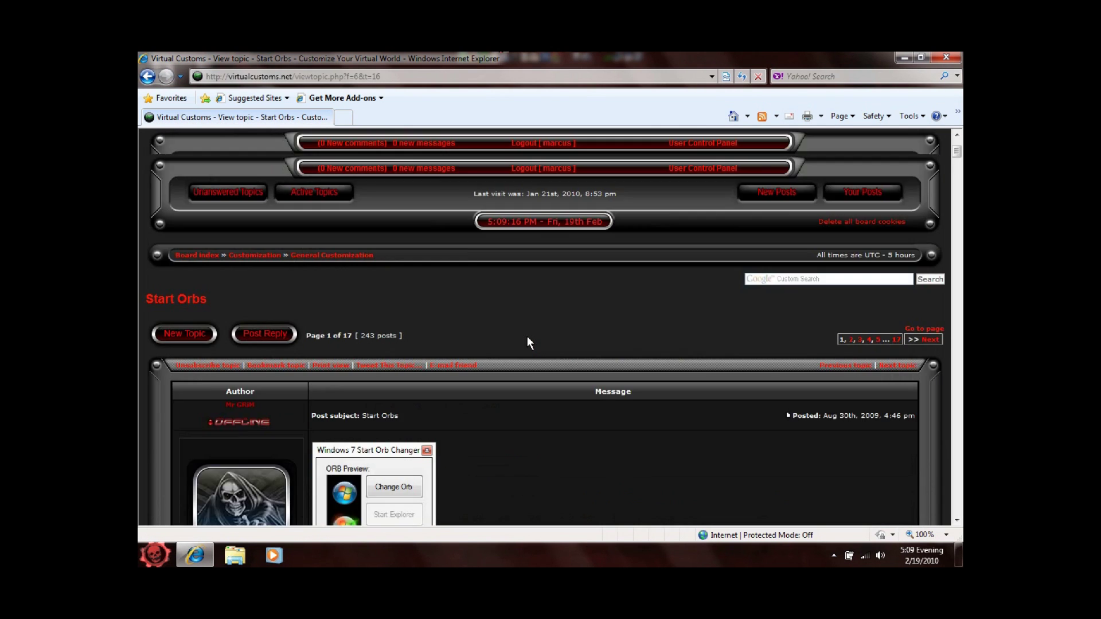
{"action": "scroll", "coordinate": [528, 343], "scroll_direction": "down", "scroll_amount": 1}
{"action": "scroll", "coordinate": [527, 342], "scroll_direction": "down", "scroll_amount": 3}
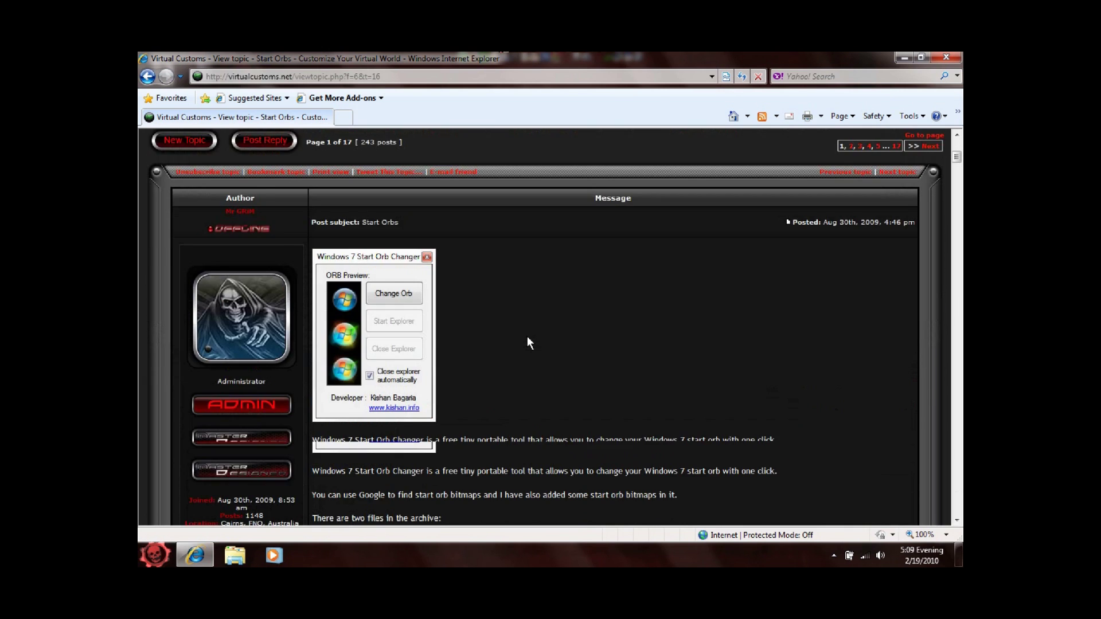
{"action": "scroll", "coordinate": [528, 338], "scroll_direction": "down", "scroll_amount": 3}
{"action": "scroll", "coordinate": [528, 338], "scroll_direction": "down", "scroll_amount": 3}
{"action": "scroll", "coordinate": [527, 339], "scroll_direction": "down", "scroll_amount": 4}
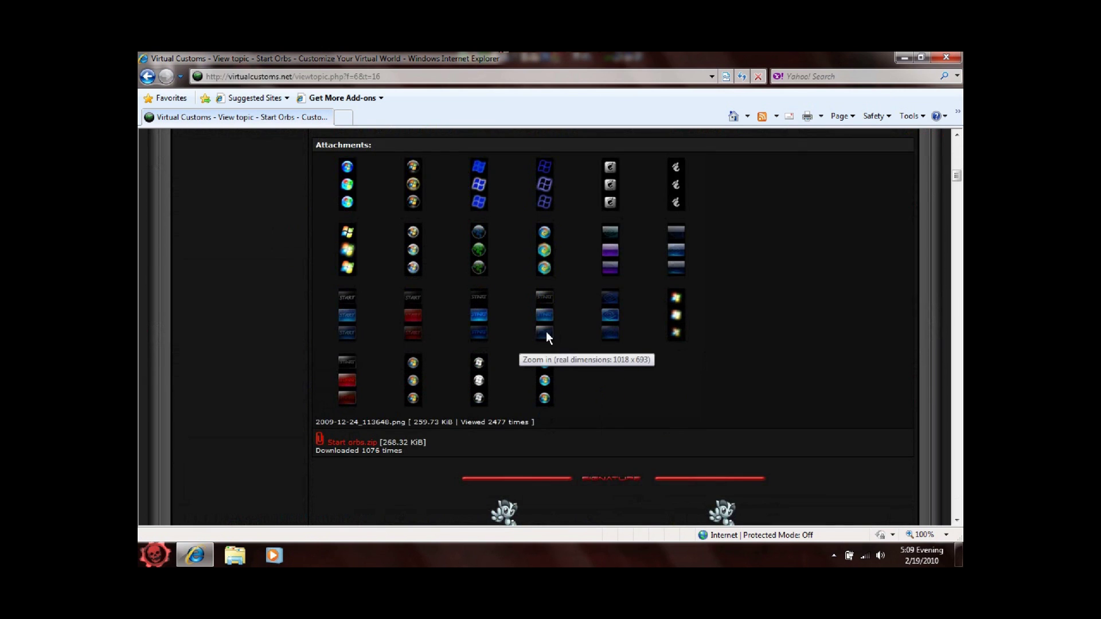